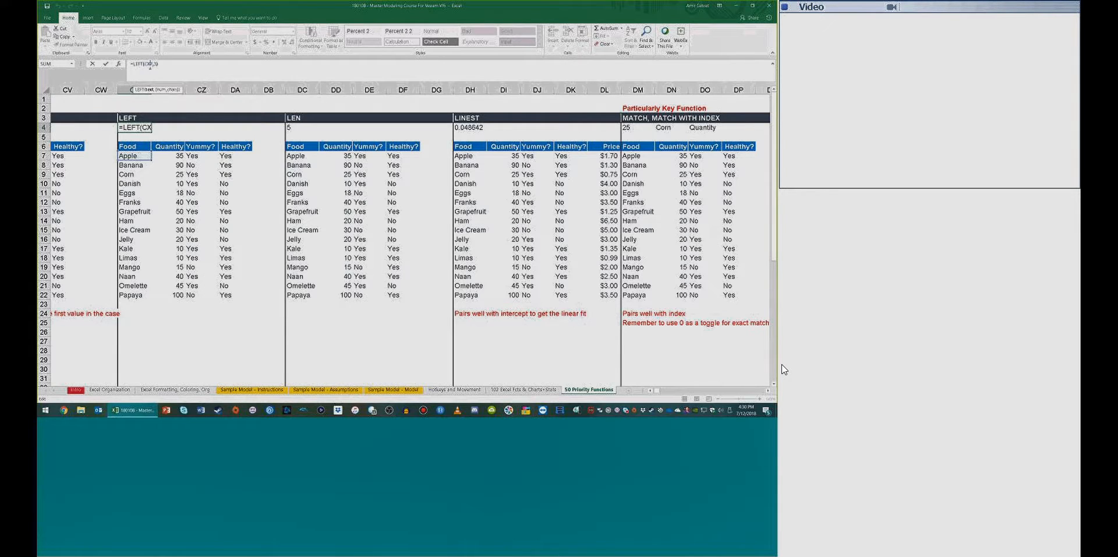
- Set the LEFT formula in CX4 to return the first 3 characters of the food name in CX7
{"action": "key", "text": "ctrl+Return"}
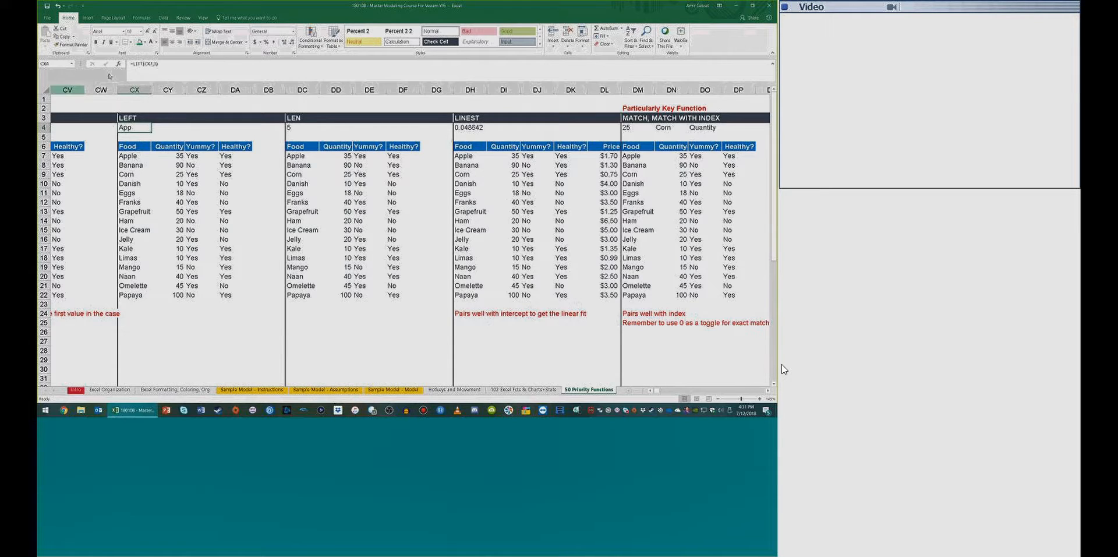
{"action": "left_click", "coordinate": [152, 65]}
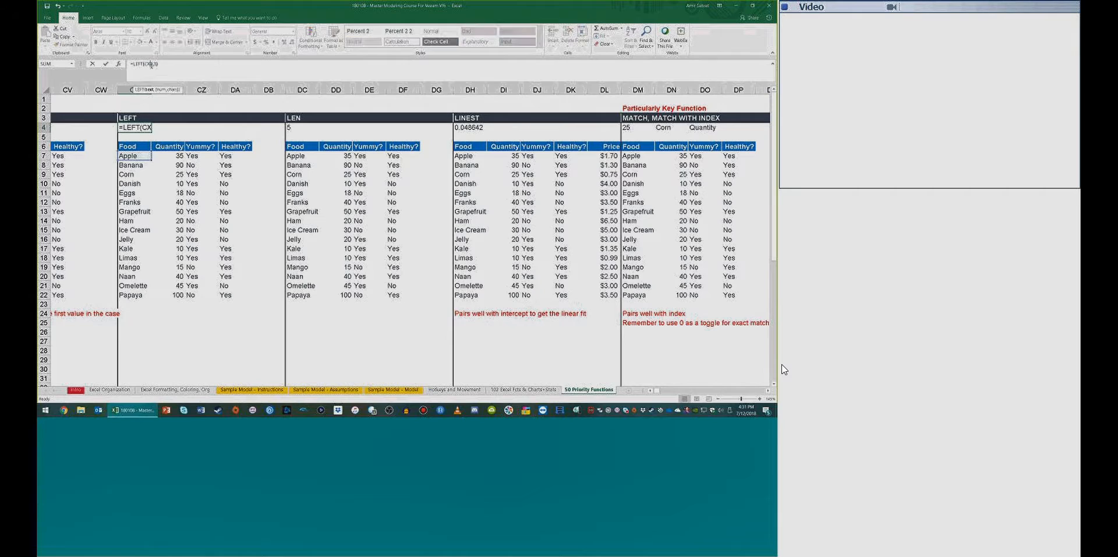
{"action": "left_click", "coordinate": [155, 64]}
{"action": "type", "text": "3"}
{"action": "key", "text": "Return"}
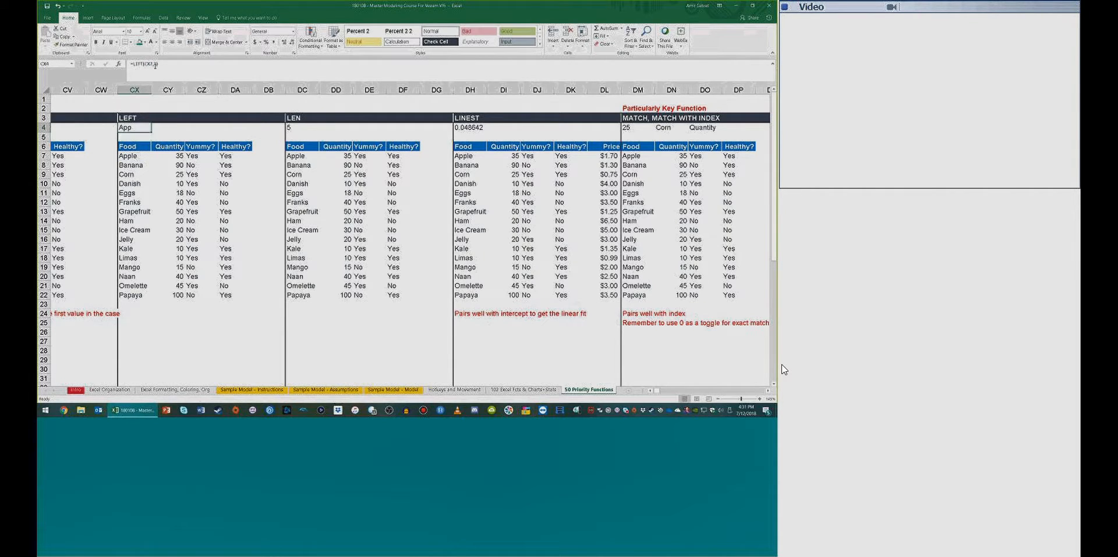
{"action": "left_click", "coordinate": [138, 155]}
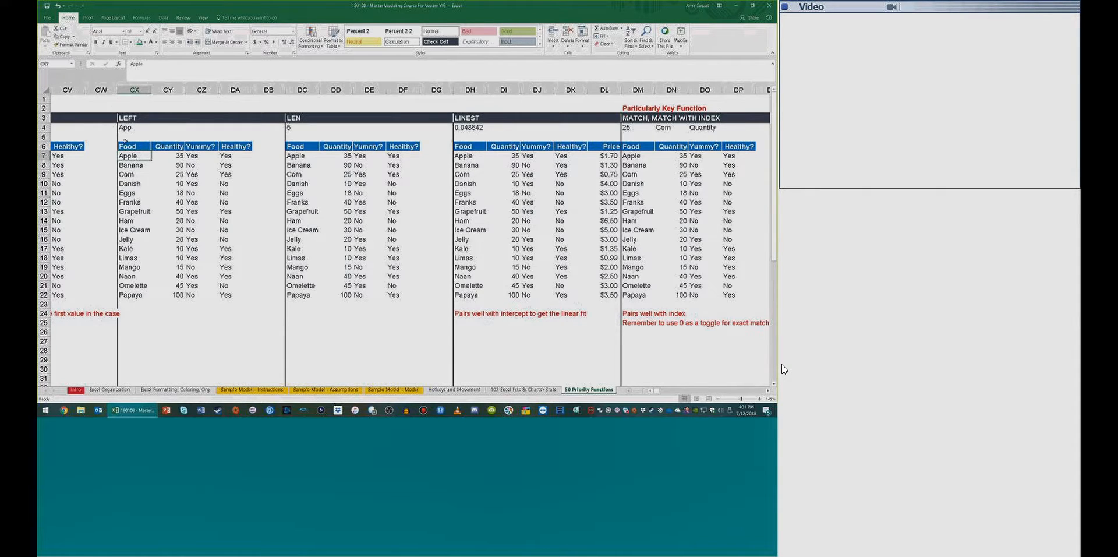
{"action": "left_click", "coordinate": [129, 127]}
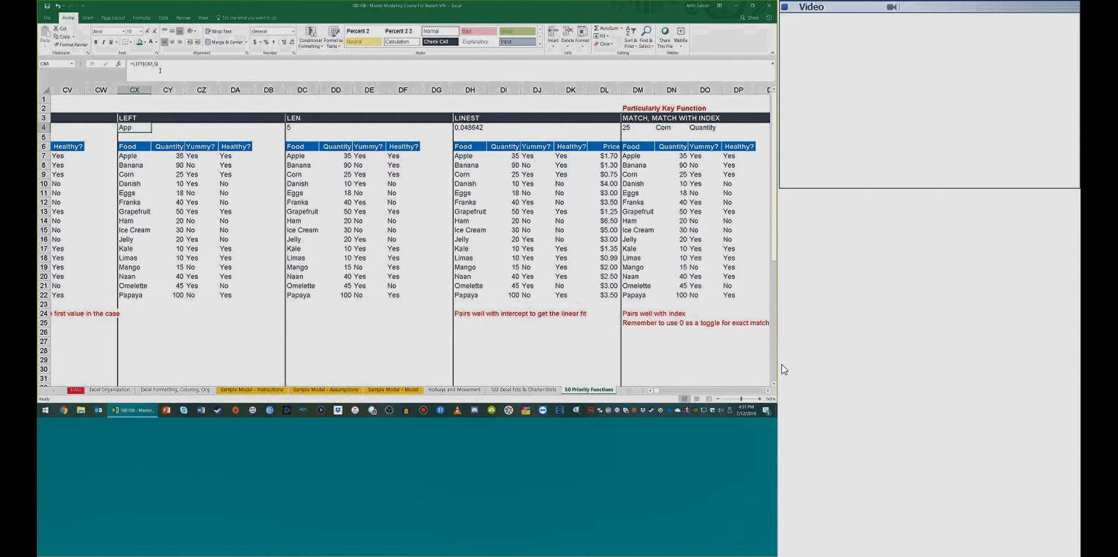
- Enter a MID formula in CY4 that takes 2 characters from Banana in CX8, starting at character 3
{"action": "left_click", "coordinate": [176, 132]}
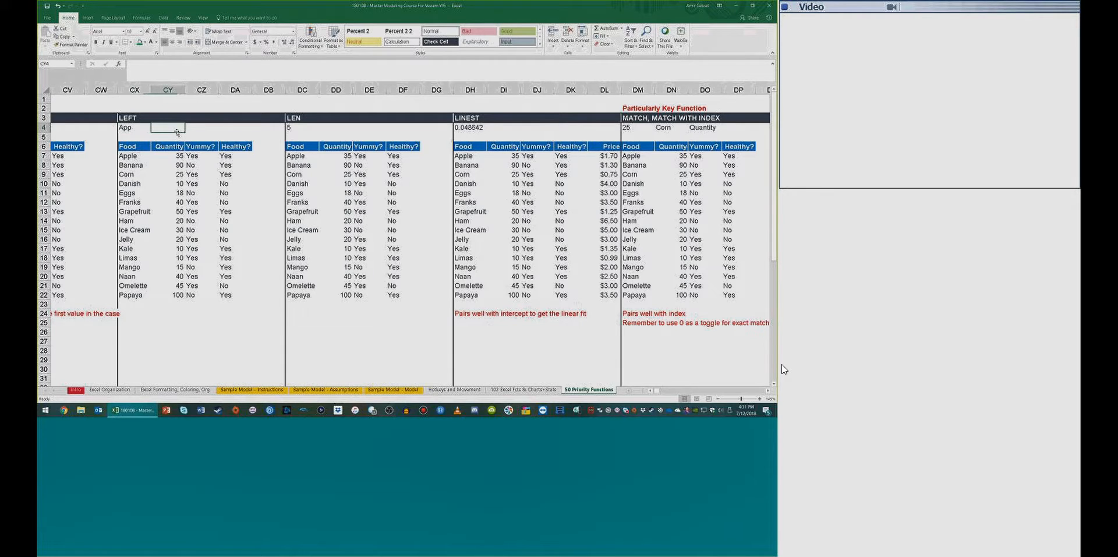
{"action": "type", "text": "=mid("}
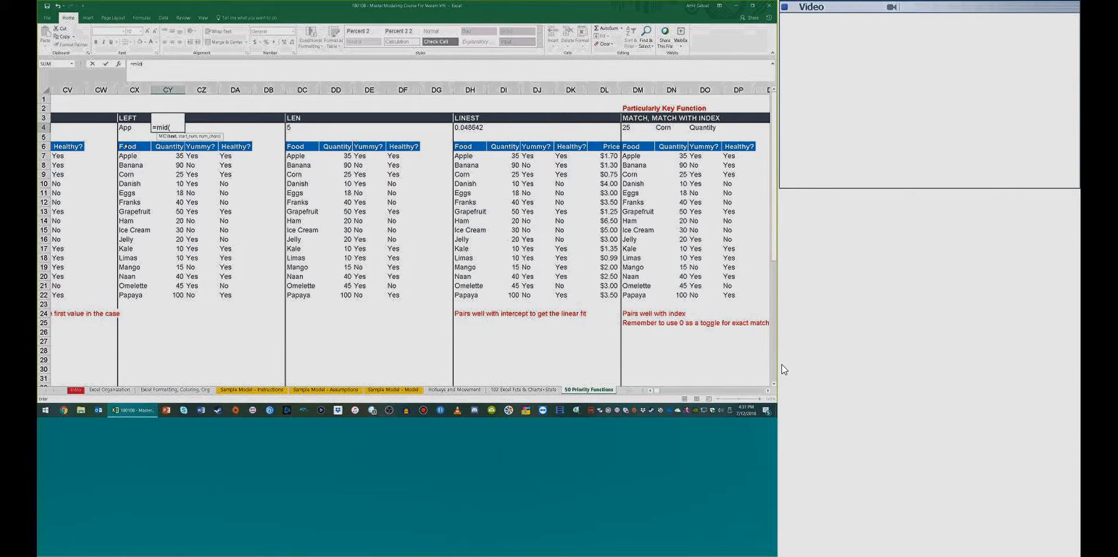
{"action": "left_click", "coordinate": [131, 165]}
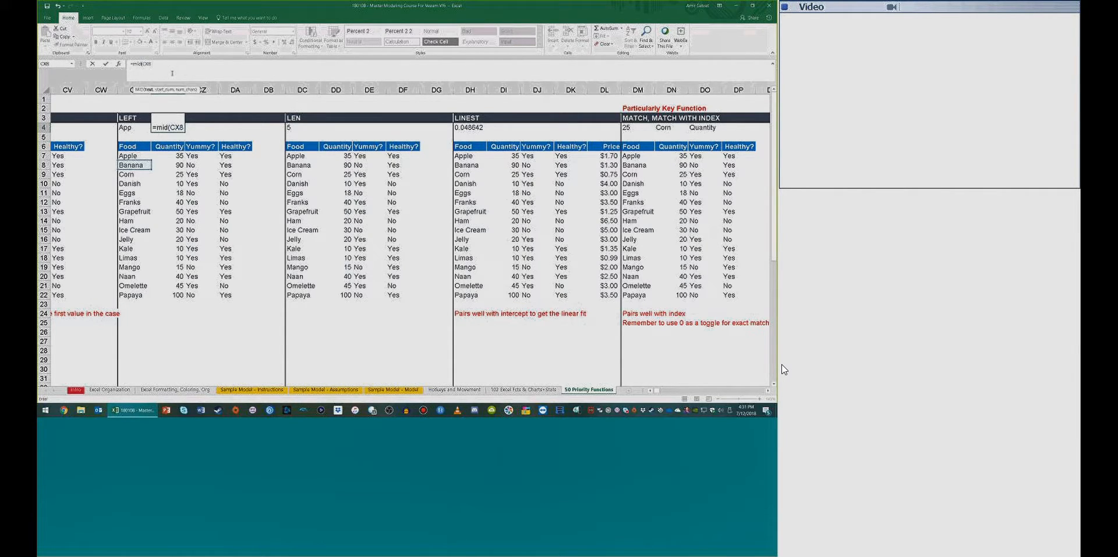
{"action": "type", "text": ",3,2)"}
{"action": "key", "text": "ctrl+Return"}
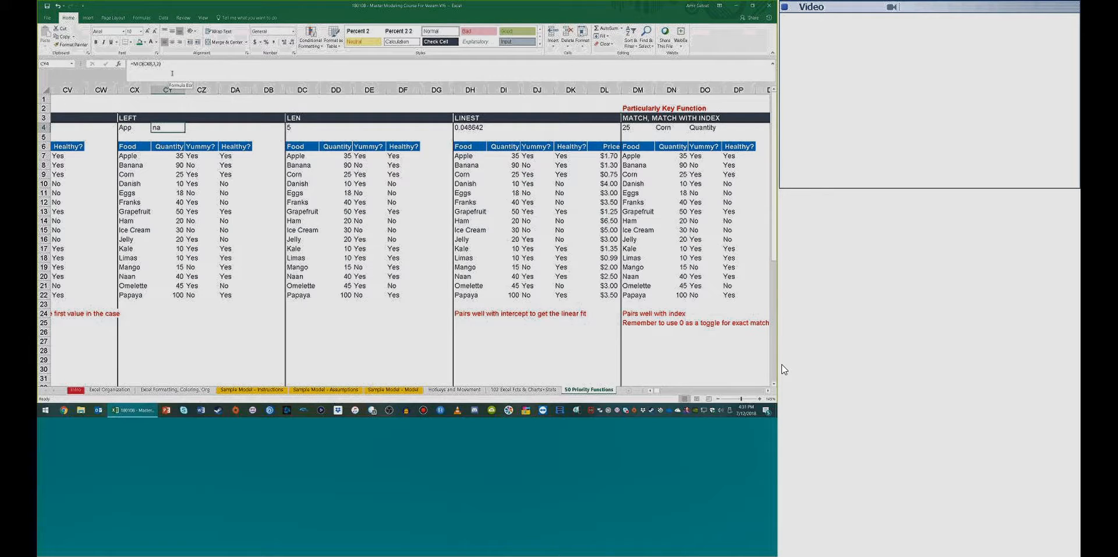
- Enter the sample text (Apple) in CY24, below the LEFT example table
{"action": "key", "text": "Down"}
{"action": "key", "text": "Down"}
{"action": "key", "text": "Down"}
{"action": "key", "text": "Down"}
{"action": "key", "text": "Down"}
{"action": "key", "text": "Down"}
{"action": "key", "text": "Down"}
{"action": "key", "text": "Down"}
{"action": "key", "text": "Down"}
{"action": "key", "text": "Down"}
{"action": "key", "text": "Down"}
{"action": "key", "text": "Down"}
{"action": "key", "text": "Down"}
{"action": "key", "text": "Down"}
{"action": "key", "text": "Down"}
{"action": "key", "text": "Down"}
{"action": "key", "text": "Down"}
{"action": "key", "text": "Down"}
{"action": "key", "text": "Down"}
{"action": "key", "text": "Down"}
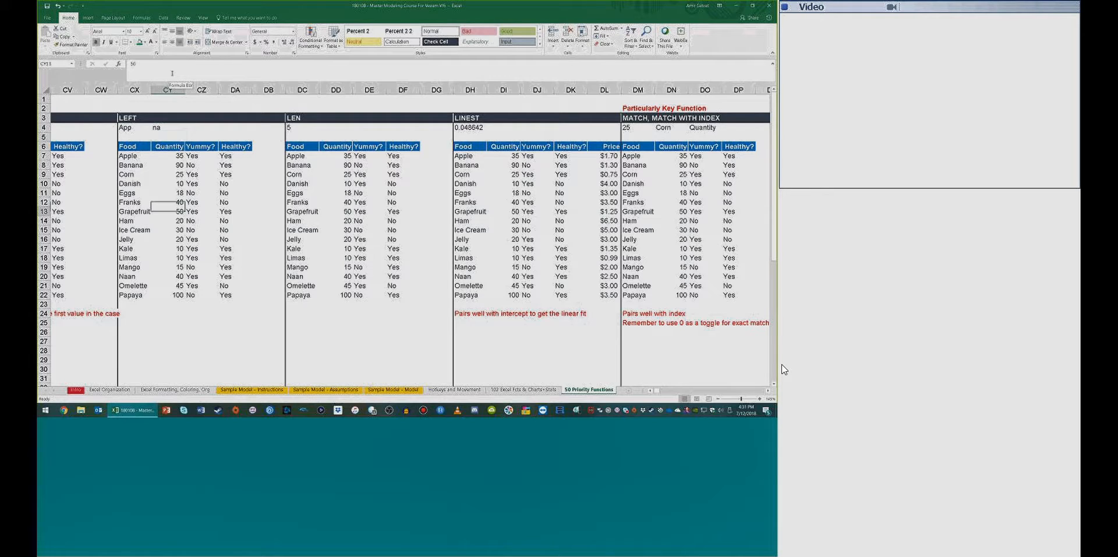
{"action": "key", "text": "Up"}
{"action": "key", "text": "Up"}
{"action": "type", "text": "="}
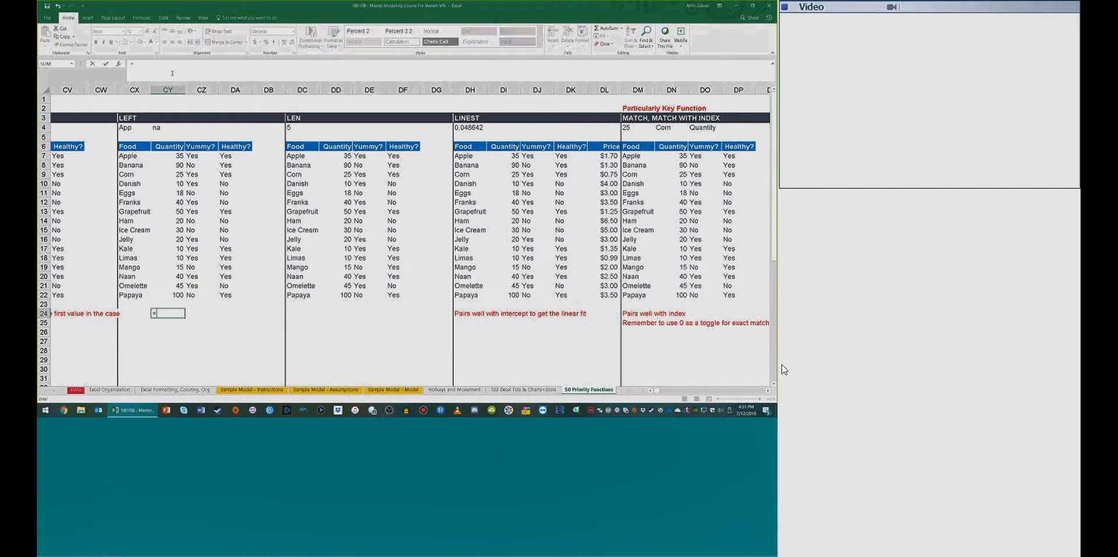
{"action": "key", "text": "BackSpace"}
{"action": "type", "text": "Aoo"}
{"action": "key", "text": "BackSpace"}
{"action": "key", "text": "BackSpace"}
{"action": "type", "text": "pple)"}
{"action": "key", "text": "Return"}
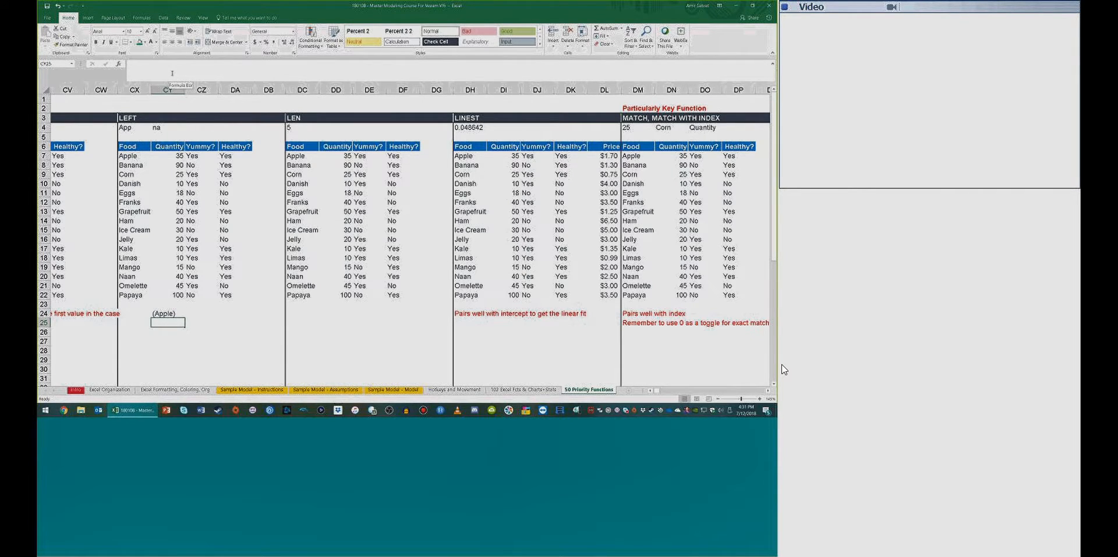
- Enter the formula =MID(CY24,2,30) in CY26 to extract the text after the opening parenthesis
{"action": "left_click", "coordinate": [168, 129]}
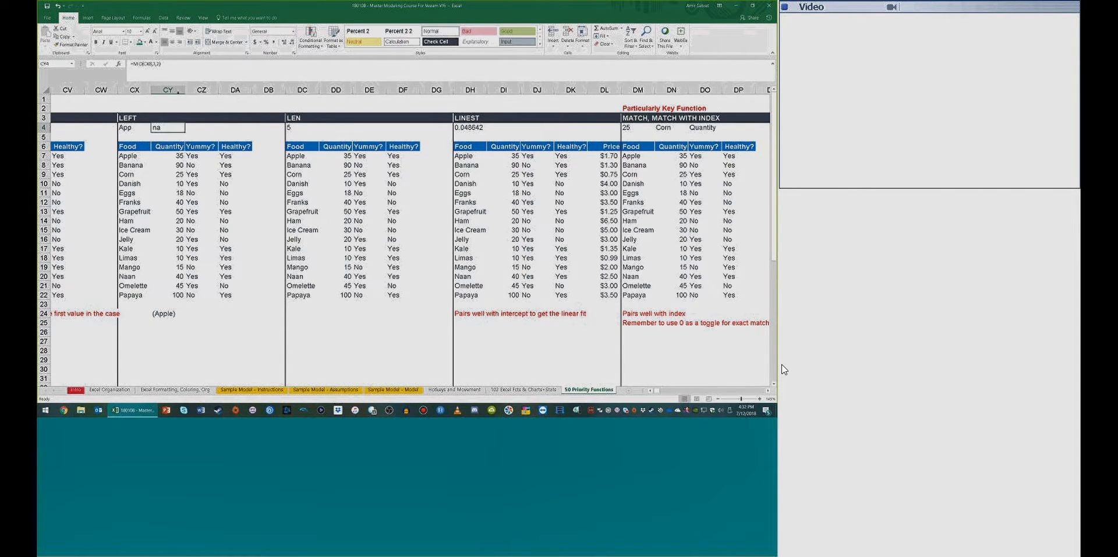
{"action": "left_click", "coordinate": [179, 330]}
{"action": "left_click", "coordinate": [170, 324]}
{"action": "left_click", "coordinate": [172, 338]}
{"action": "left_click", "coordinate": [165, 333]}
{"action": "type", "text": "="}
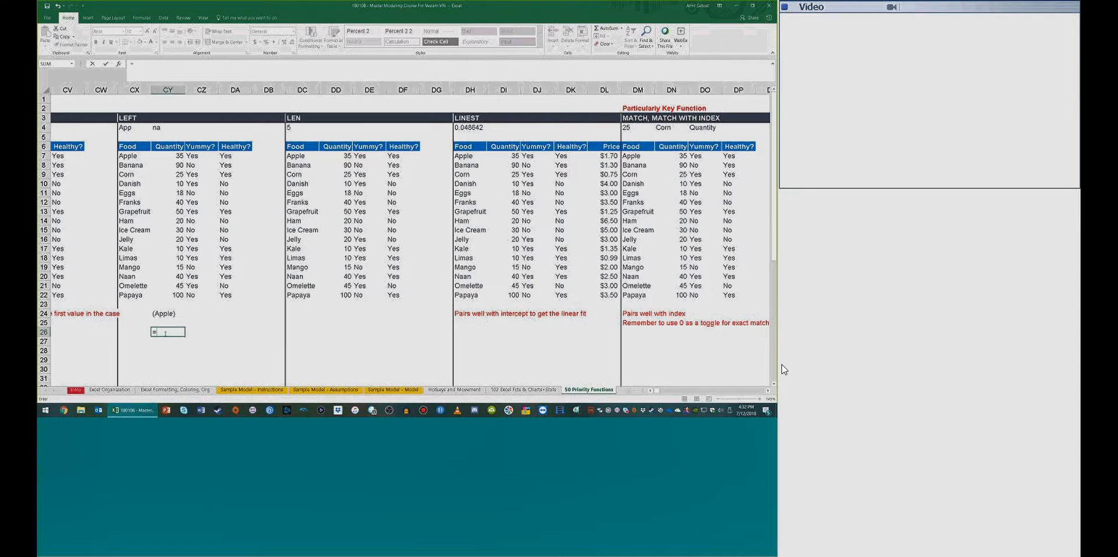
{"action": "key", "text": "Escape"}
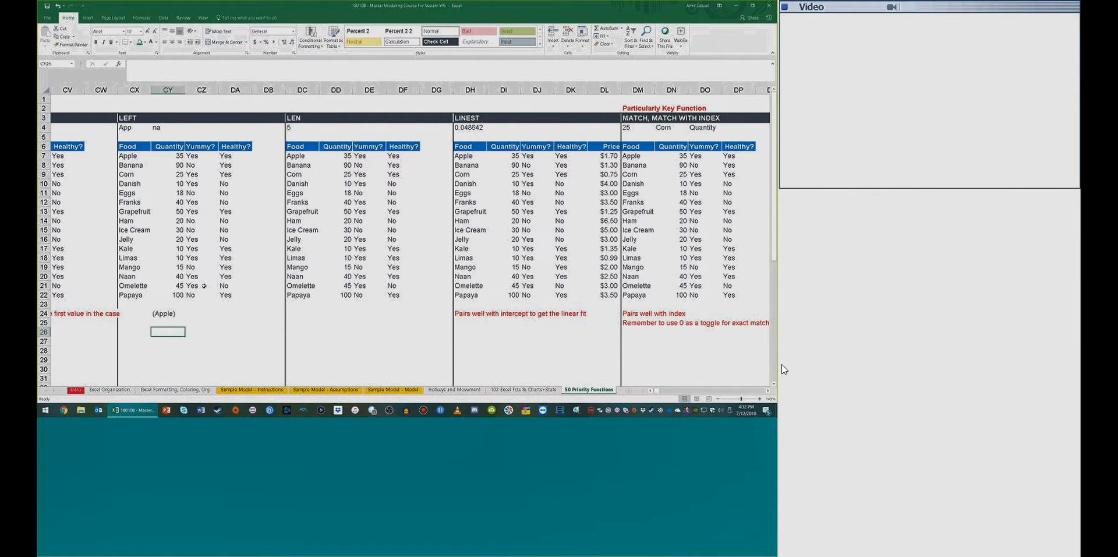
{"action": "type", "text": "="}
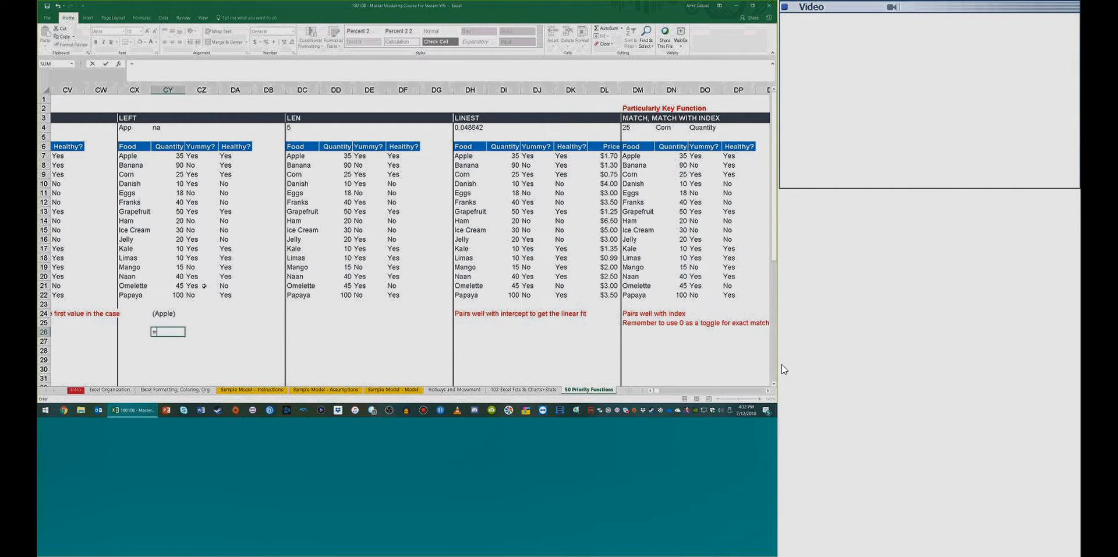
{"action": "type", "text": "mid"}
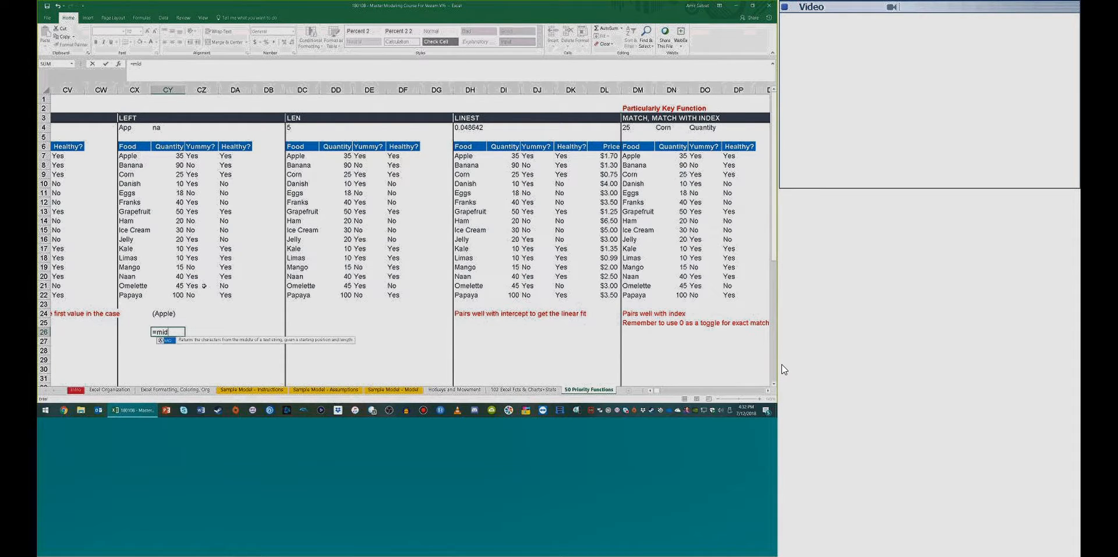
{"action": "type", "text": "("}
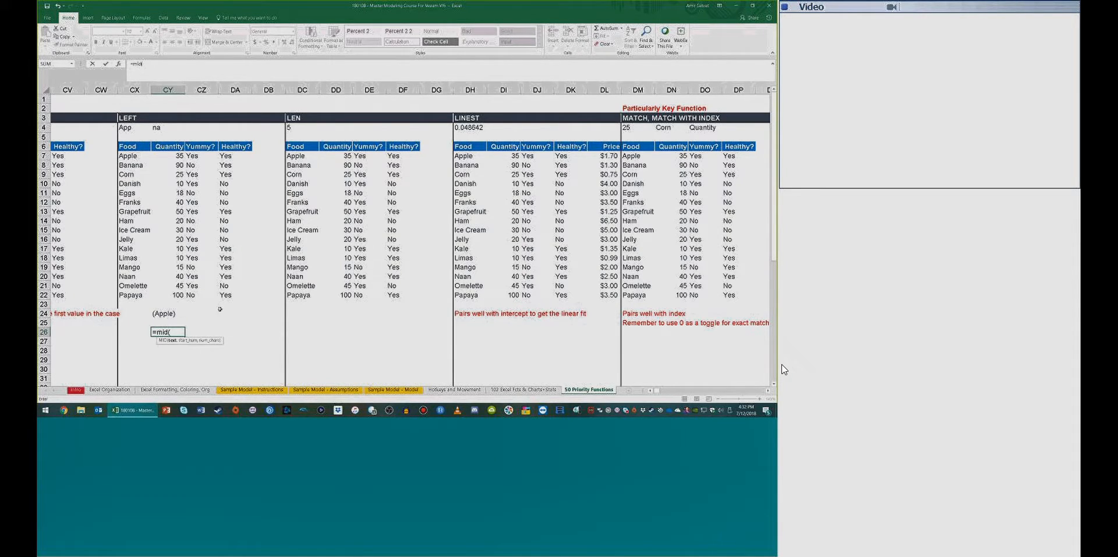
{"action": "left_click", "coordinate": [165, 314]}
{"action": "type", "text": ",2,"}
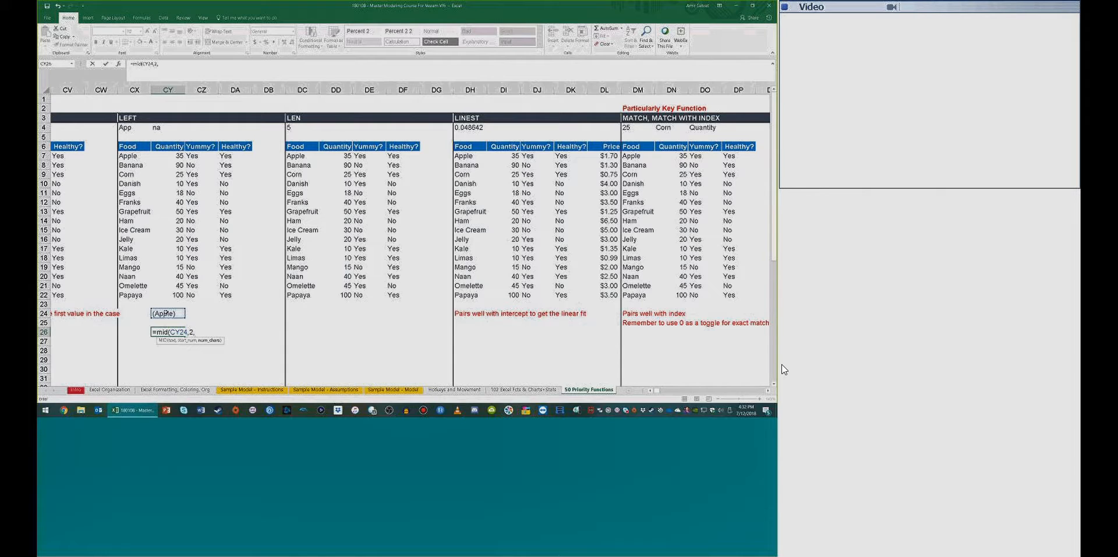
{"action": "type", "text": "30"}
{"action": "key", "text": "Return"}
{"action": "key", "text": "Up"}
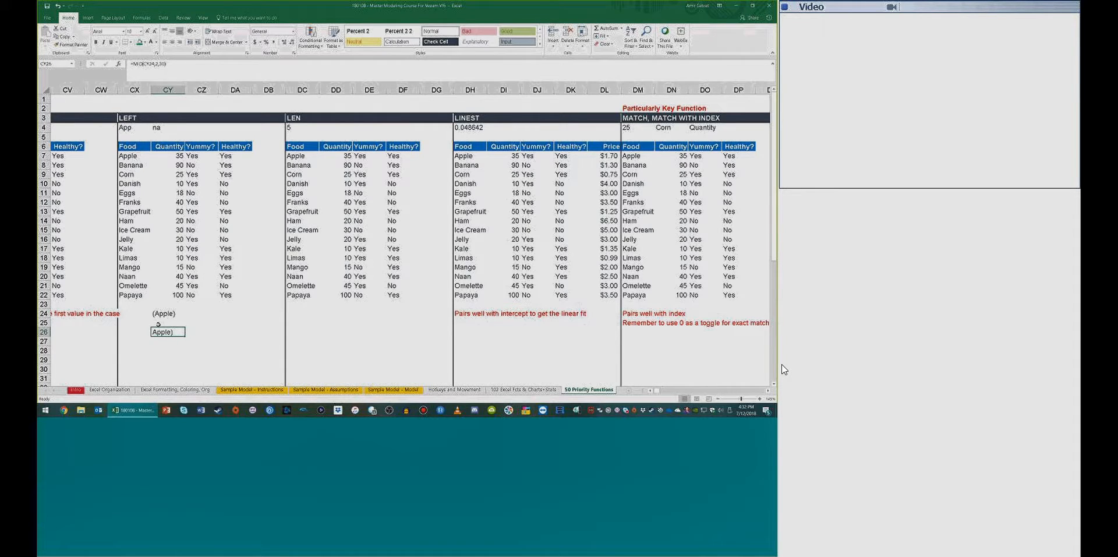
- Move the MID formula from CY26 to CZ24, beside the (Apple) text
{"action": "left_click_drag", "start_coordinate": [167, 326], "coordinate": [196, 315]}
{"action": "left_click", "coordinate": [232, 315]}
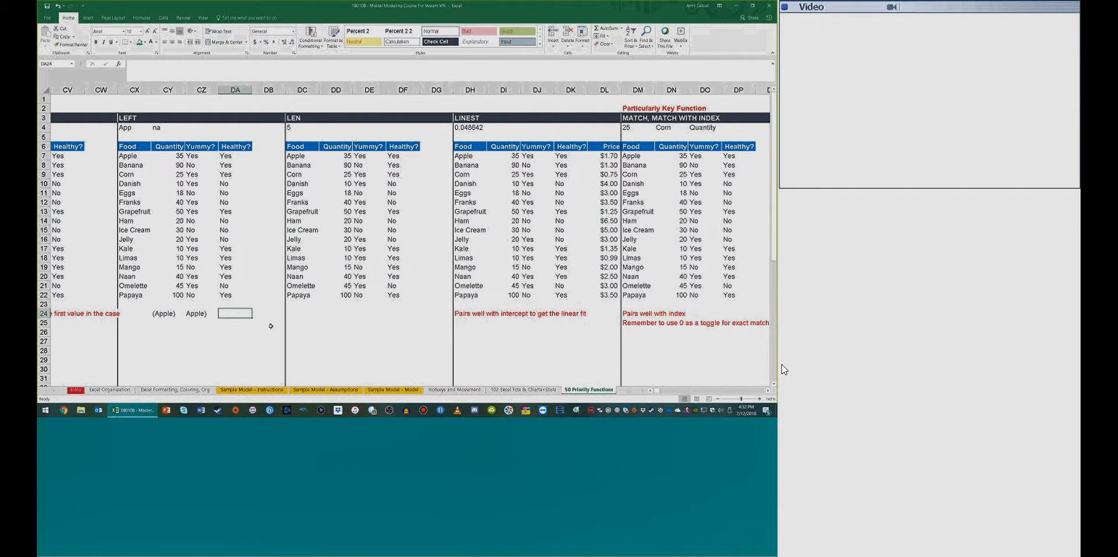
{"action": "key", "text": "Left"}
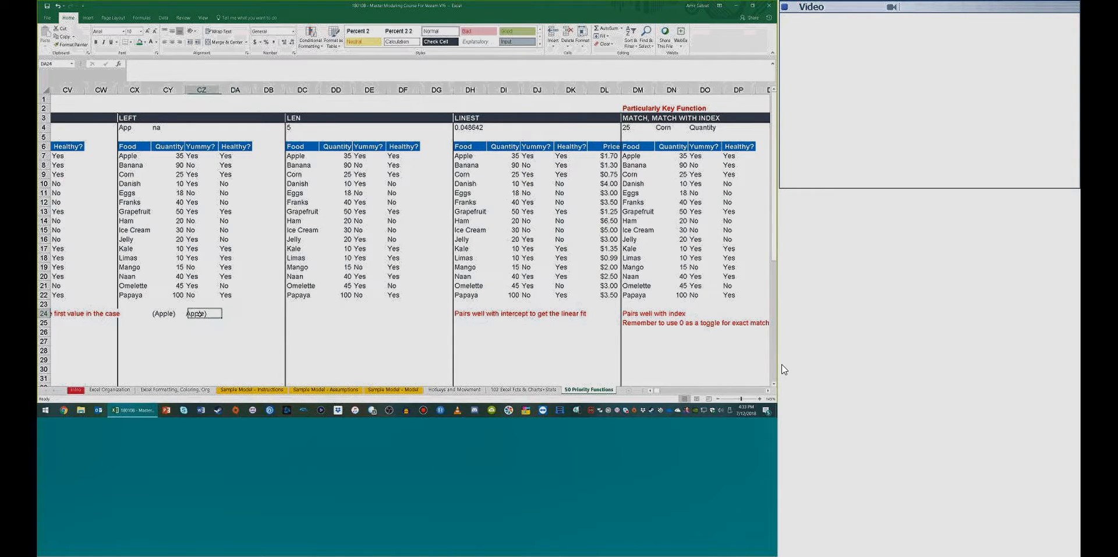
{"action": "left_click", "coordinate": [88, 17]}
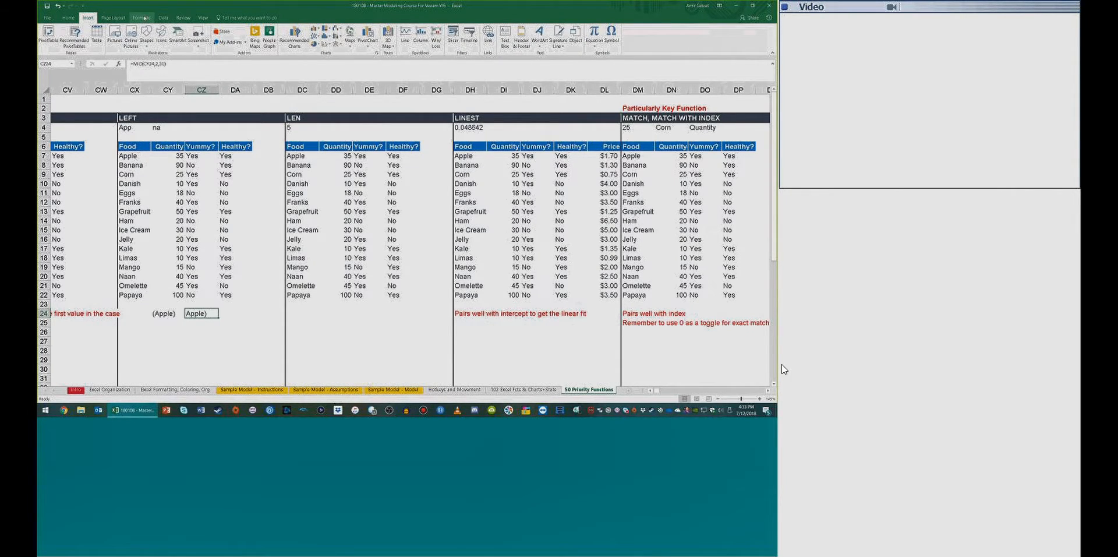
{"action": "left_click", "coordinate": [165, 18]}
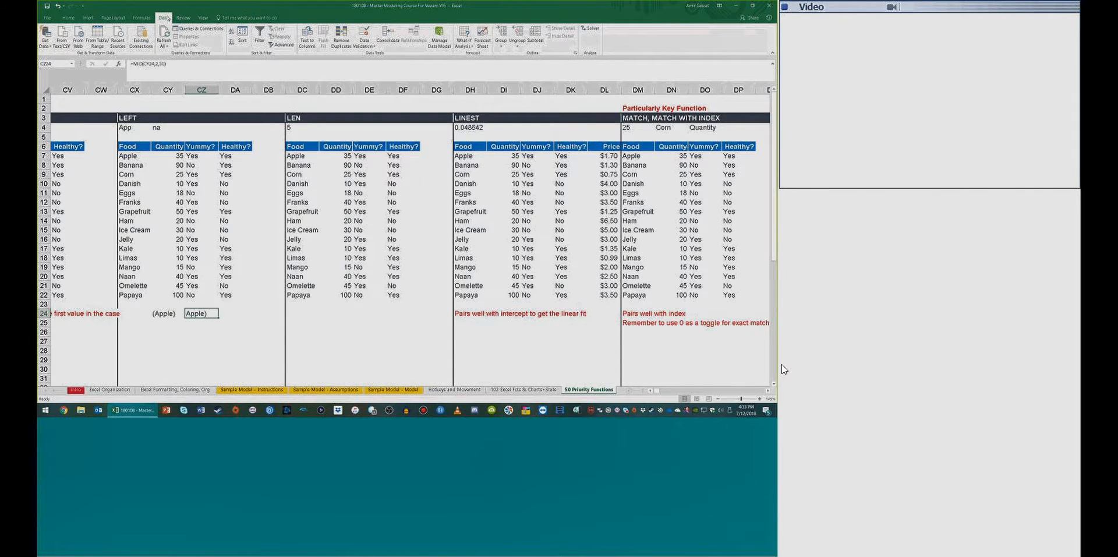
{"action": "left_click", "coordinate": [183, 17]}
{"action": "left_click", "coordinate": [203, 17]}
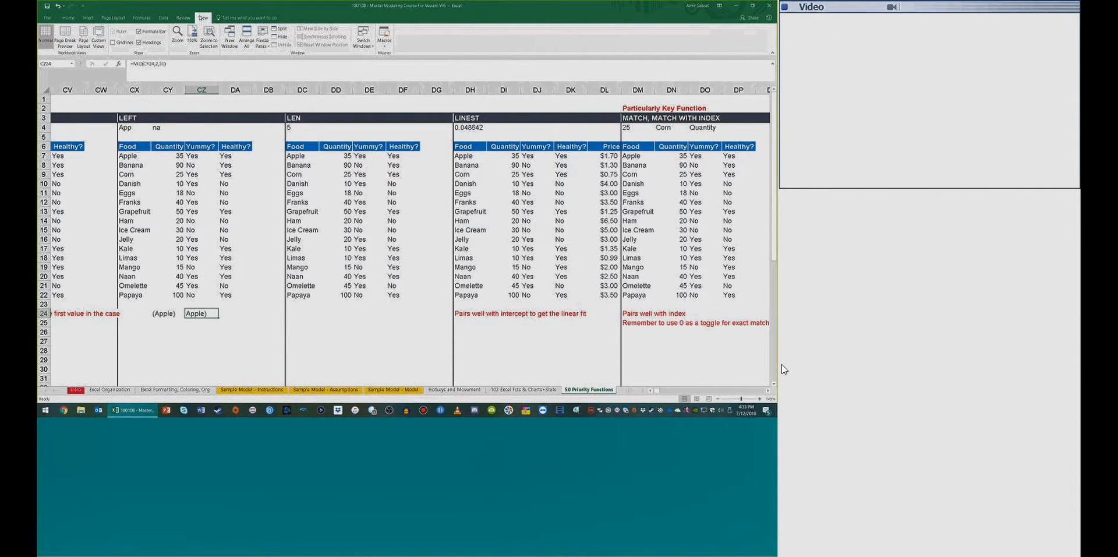
{"action": "left_click", "coordinate": [67, 18]}
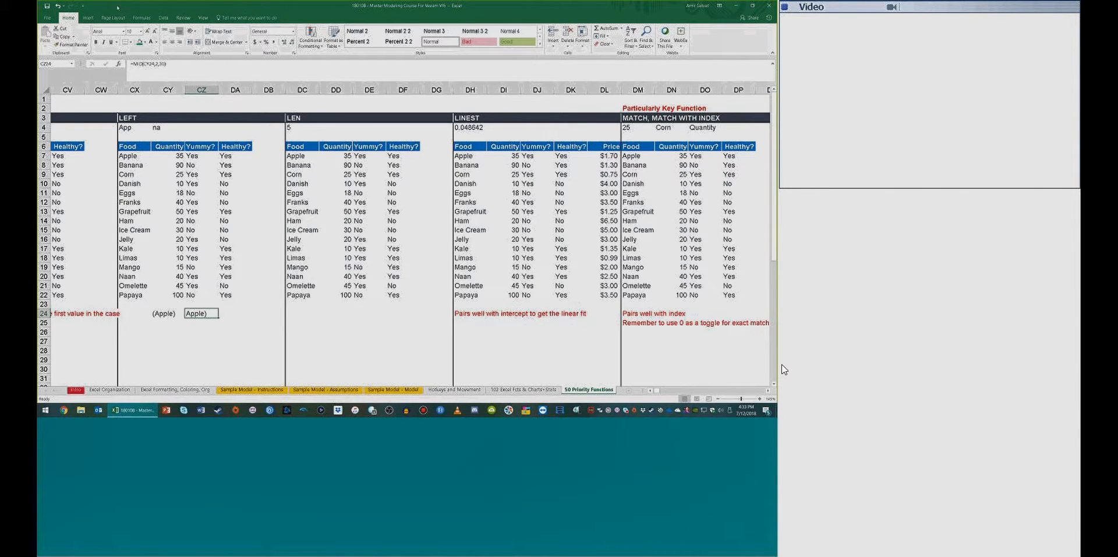
{"action": "left_click", "coordinate": [85, 18]}
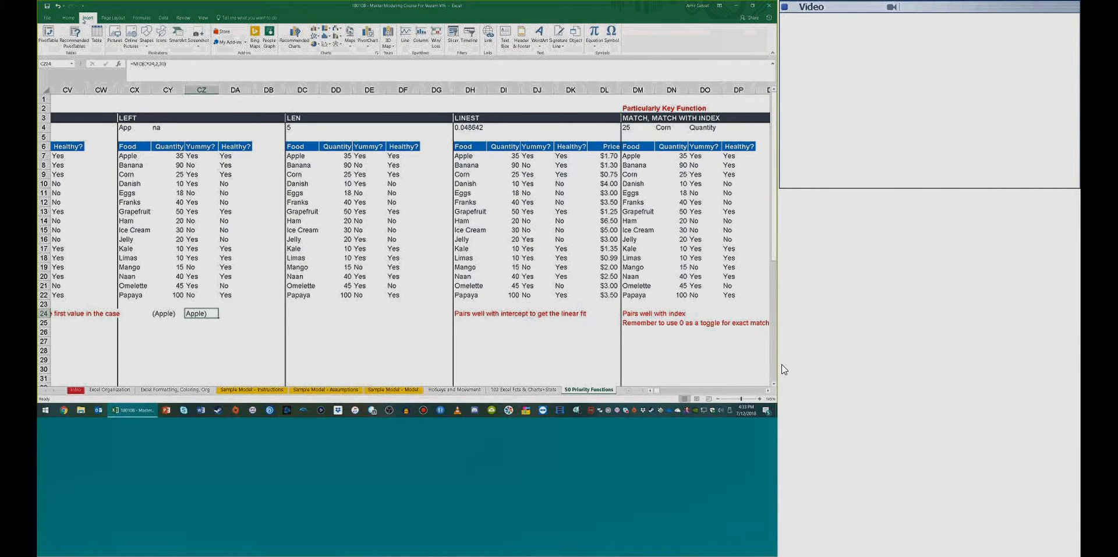
{"action": "left_click", "coordinate": [114, 18]}
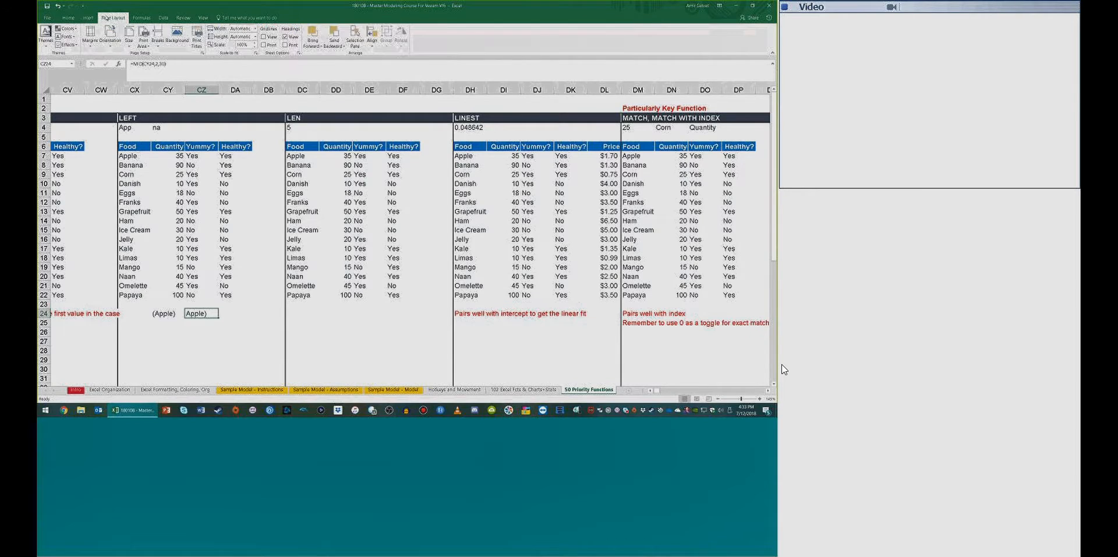
{"action": "left_click", "coordinate": [142, 17]}
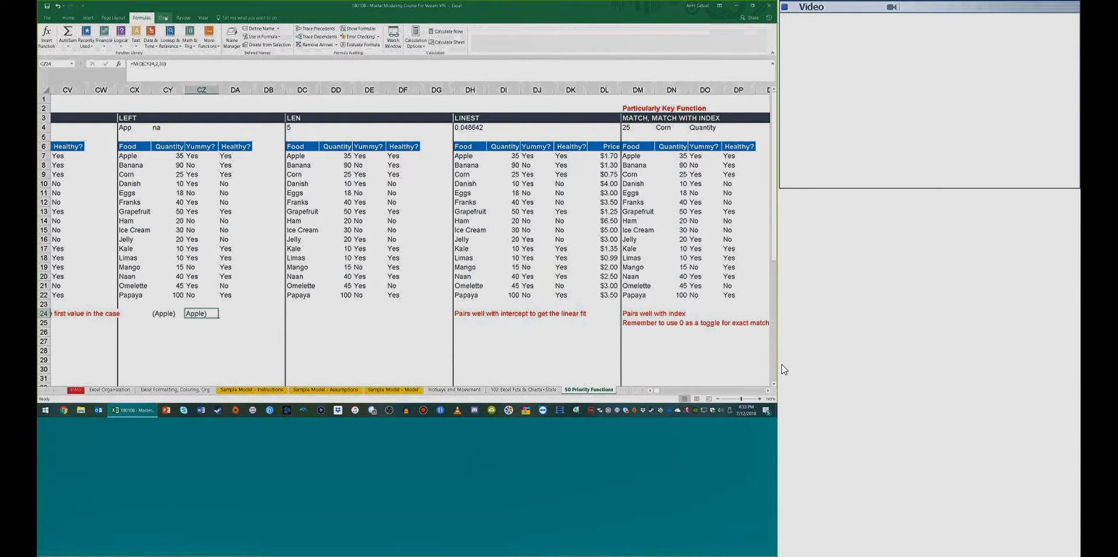
- Try Text to Columns on CZ24, cancel the wizard, and clear the cell's MID formula
{"action": "left_click", "coordinate": [163, 18]}
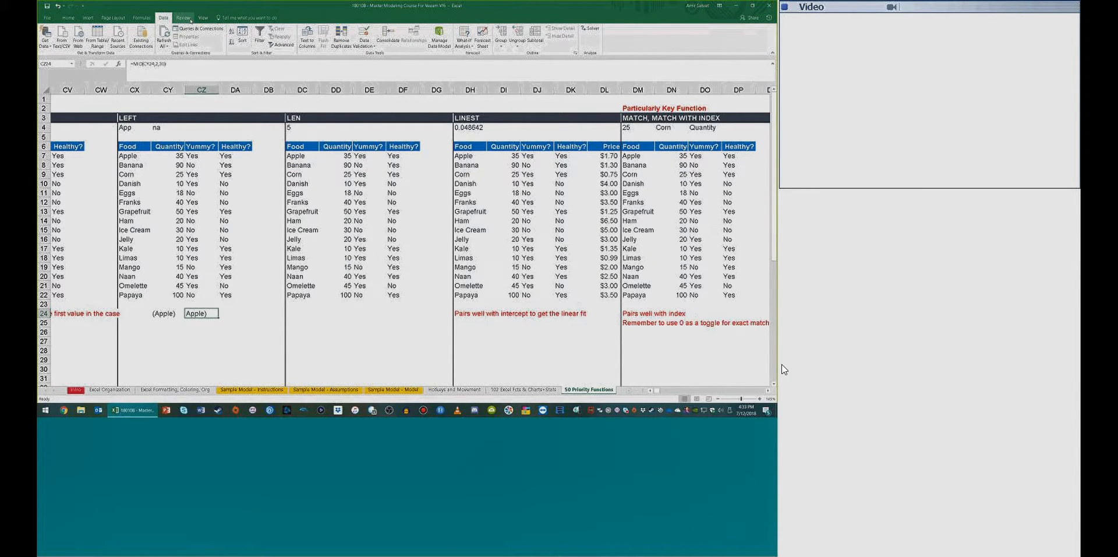
{"action": "left_click", "coordinate": [308, 40]}
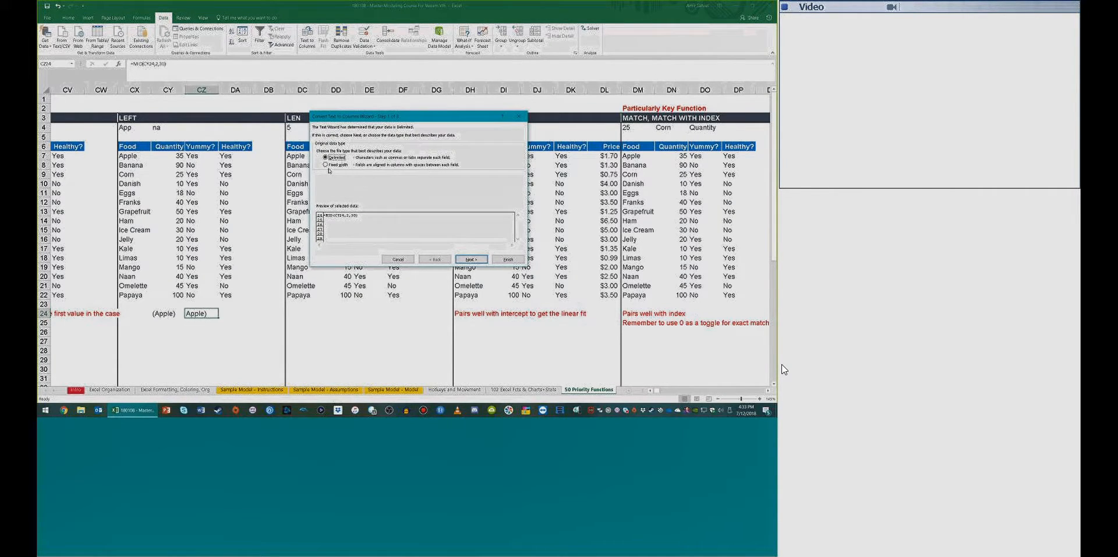
{"action": "left_click", "coordinate": [398, 258]}
{"action": "key", "text": "Delete"}
- Split the (Apple) text in CY24 with delimited Text to Columns, using only the custom delimiter "("
{"action": "key", "text": "Left"}
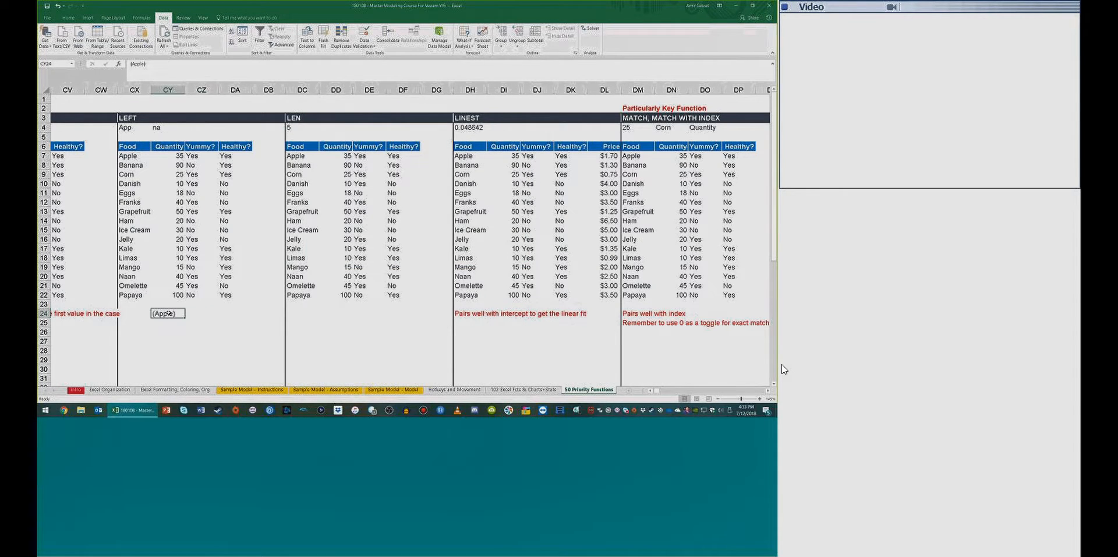
{"action": "left_click", "coordinate": [307, 38]}
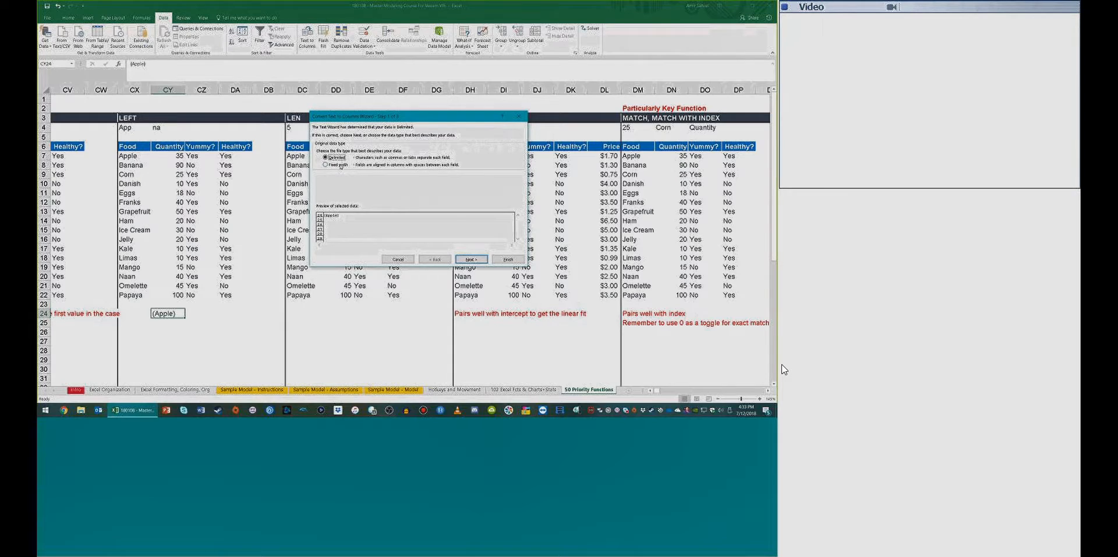
{"action": "left_click", "coordinate": [471, 259]}
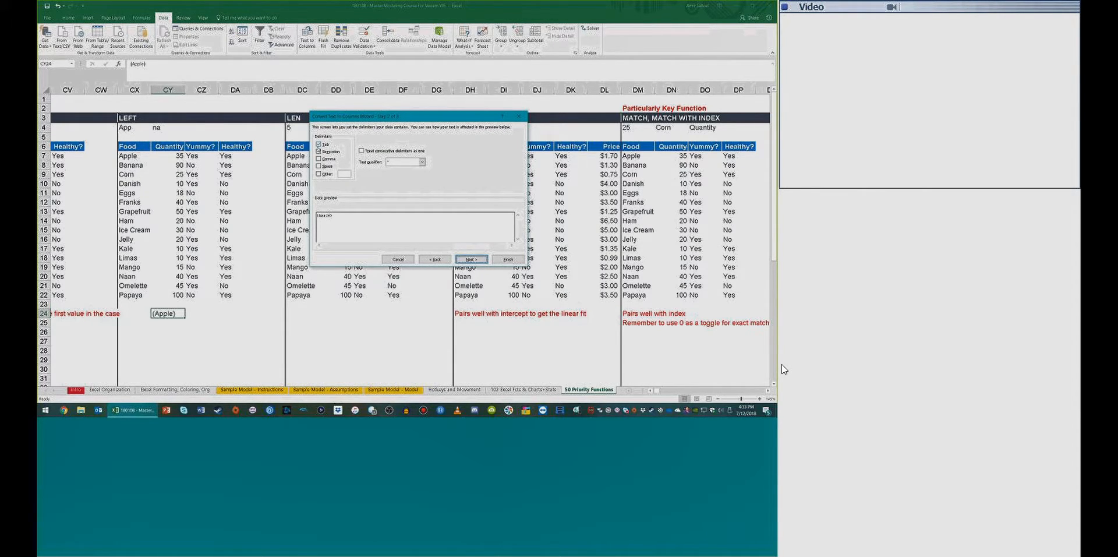
{"action": "left_click", "coordinate": [318, 144]}
{"action": "left_click", "coordinate": [318, 150]}
{"action": "left_click", "coordinate": [319, 173]}
{"action": "type", "text": "("}
{"action": "left_click", "coordinate": [468, 260]}
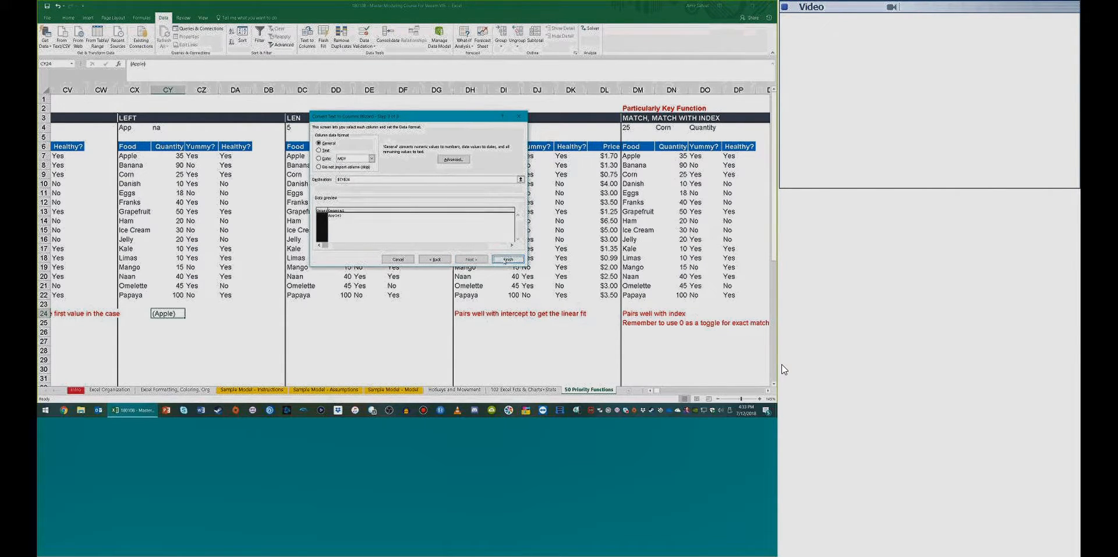
{"action": "left_click", "coordinate": [507, 259]}
- Split the text in CZ24 at its closing parenthesis with delimited Text to Columns, using a custom delimiter
{"action": "left_click", "coordinate": [201, 314]}
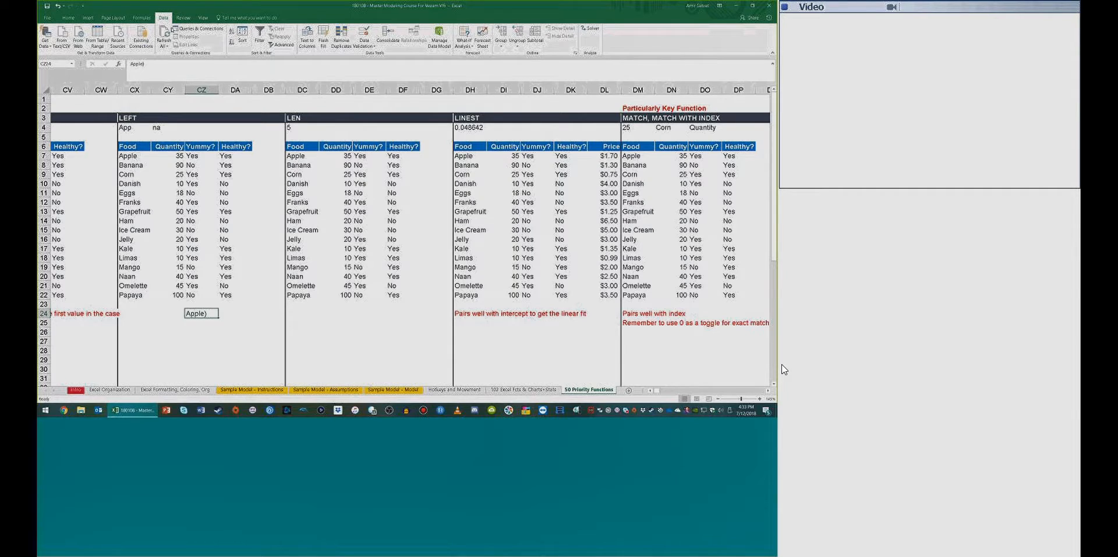
{"action": "left_click", "coordinate": [306, 36]}
{"action": "left_click", "coordinate": [326, 164]}
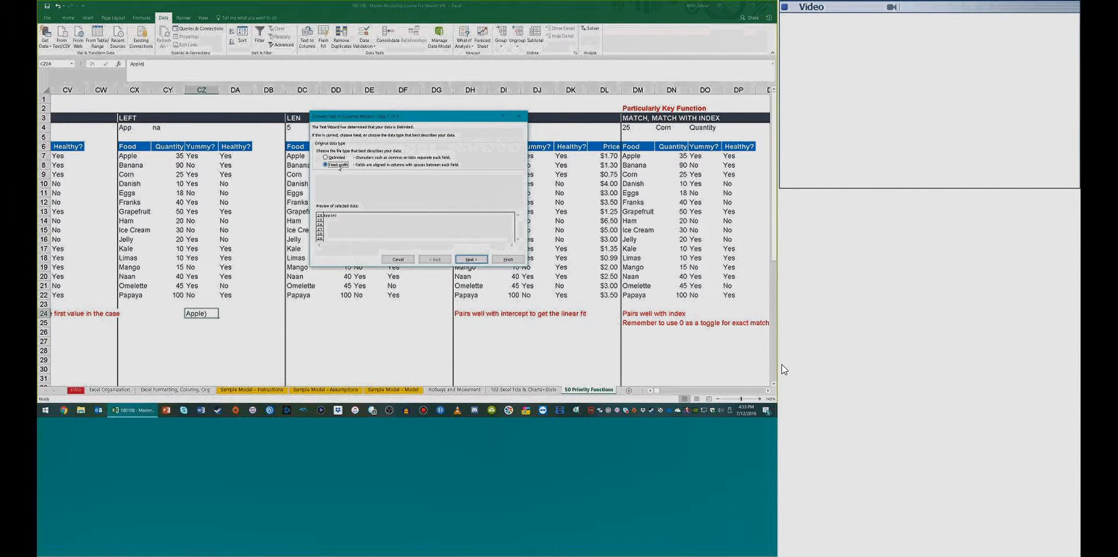
{"action": "left_click", "coordinate": [337, 158]}
{"action": "left_click", "coordinate": [471, 259]}
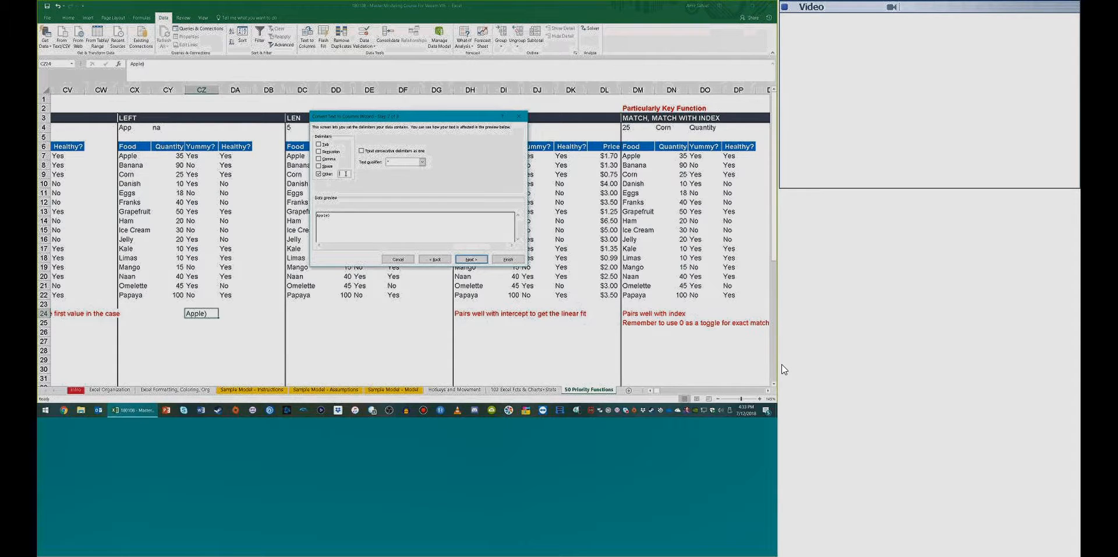
{"action": "left_click", "coordinate": [471, 259]}
{"action": "left_click", "coordinate": [508, 259]}
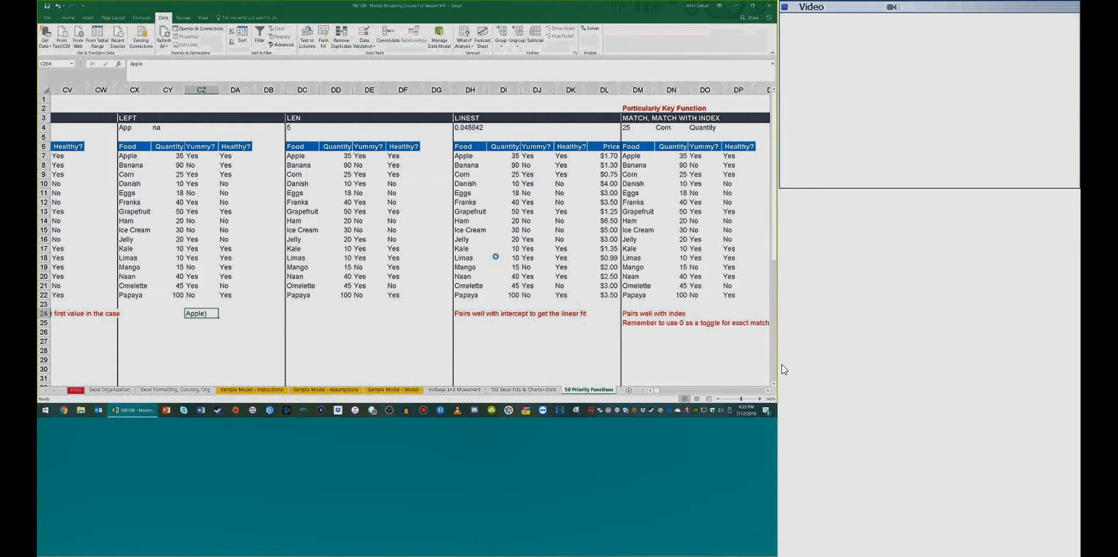
{"action": "left_click", "coordinate": [267, 322]}
{"action": "left_click", "coordinate": [208, 313]}
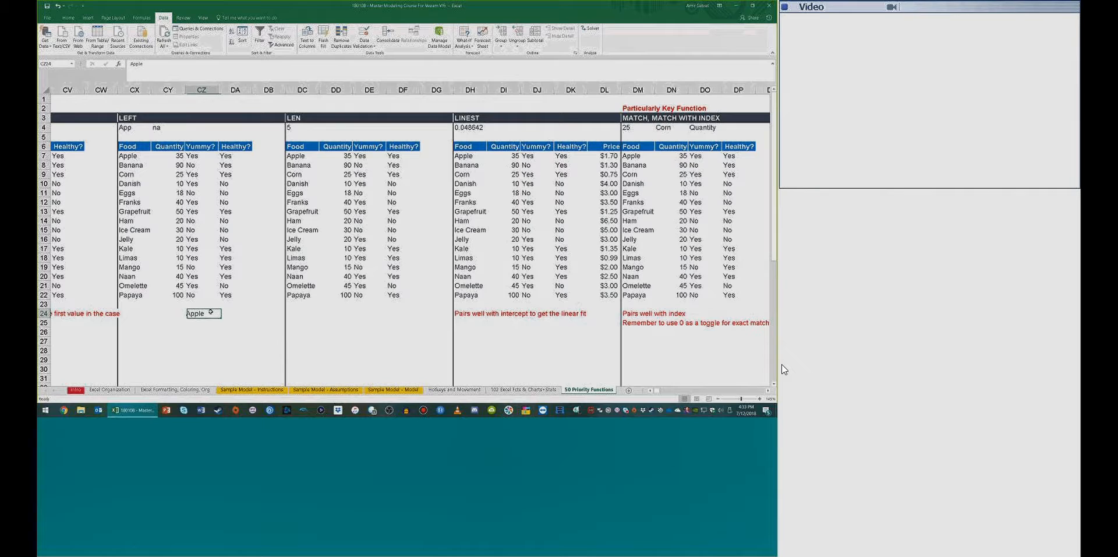